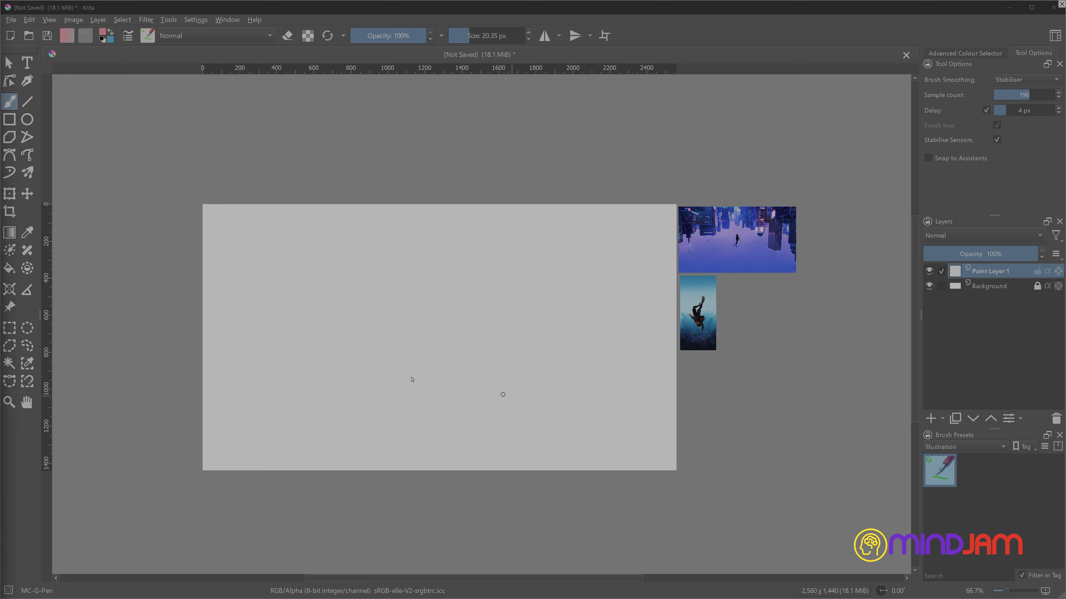
- Add the bright aerial cathedral photo as a reference image, shrink it and place it against the canvas's upper-left edge
left_click(8, 307)
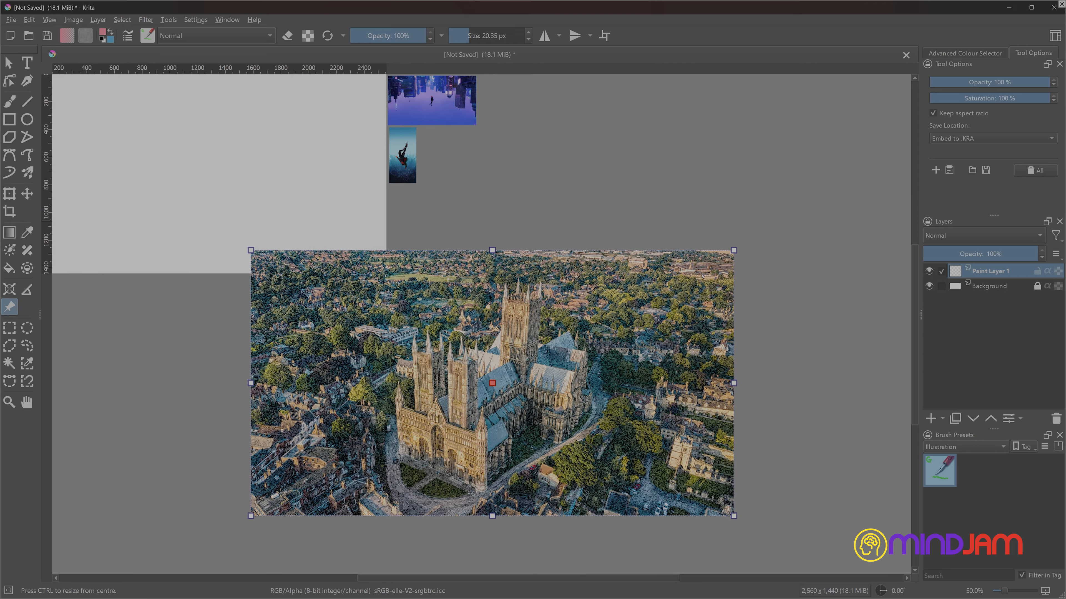
left_click_drag(702, 276, 498, 431)
left_click_drag(383, 461, 212, 259)
left_click_drag(80, 231, 117, 232)
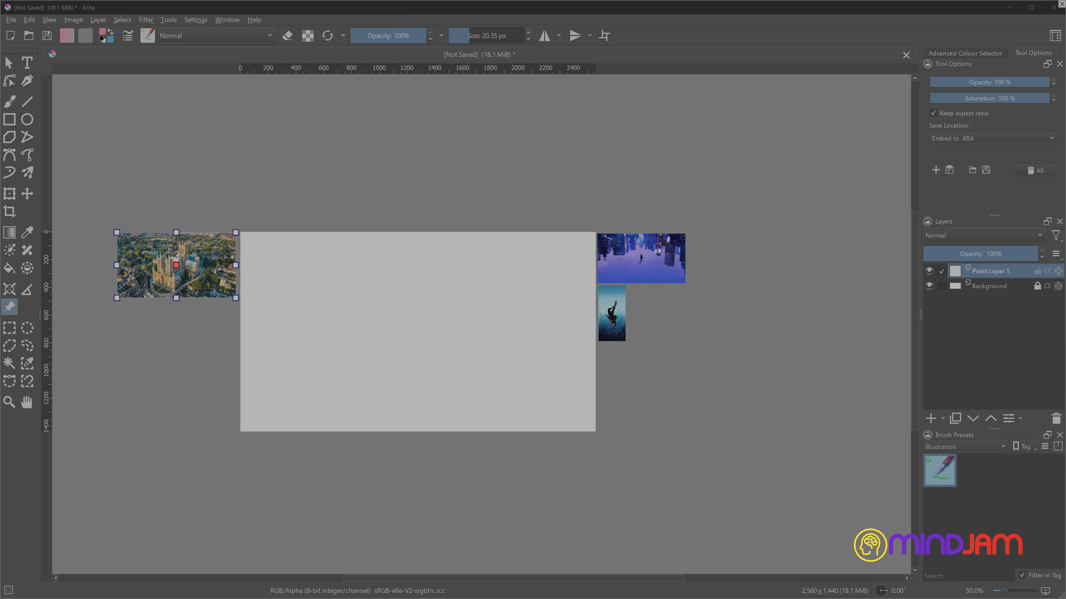
- Shrink the darker cathedral reference photo and place it directly below the bright one beside the canvas
scroll(475, 343, "down", 1)
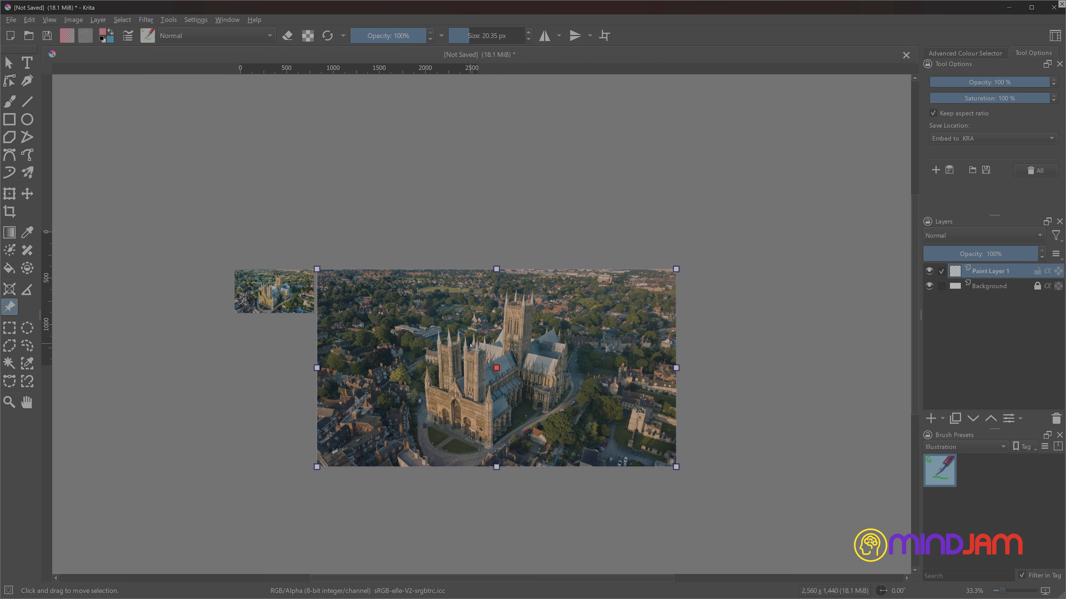
left_click_drag(474, 343, 436, 283)
left_click_drag(487, 242, 405, 289)
left_click_drag(556, 455, 275, 298)
scroll(305, 362, "up", 2)
left_click_drag(305, 363, 370, 504)
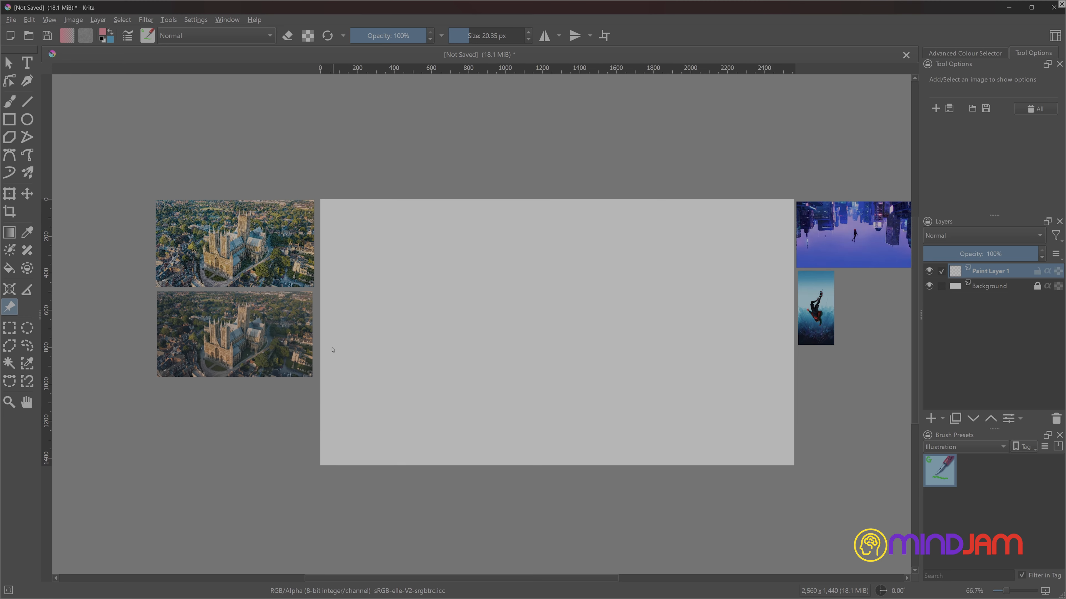
- Fine-tune the darker cathedral reference's size and position to line up with the photo above it
scroll(333, 350, "up", 1)
left_click_drag(333, 349, 355, 444)
left_click_drag(324, 357, 328, 354)
left_click_drag(530, 344, 407, 320)
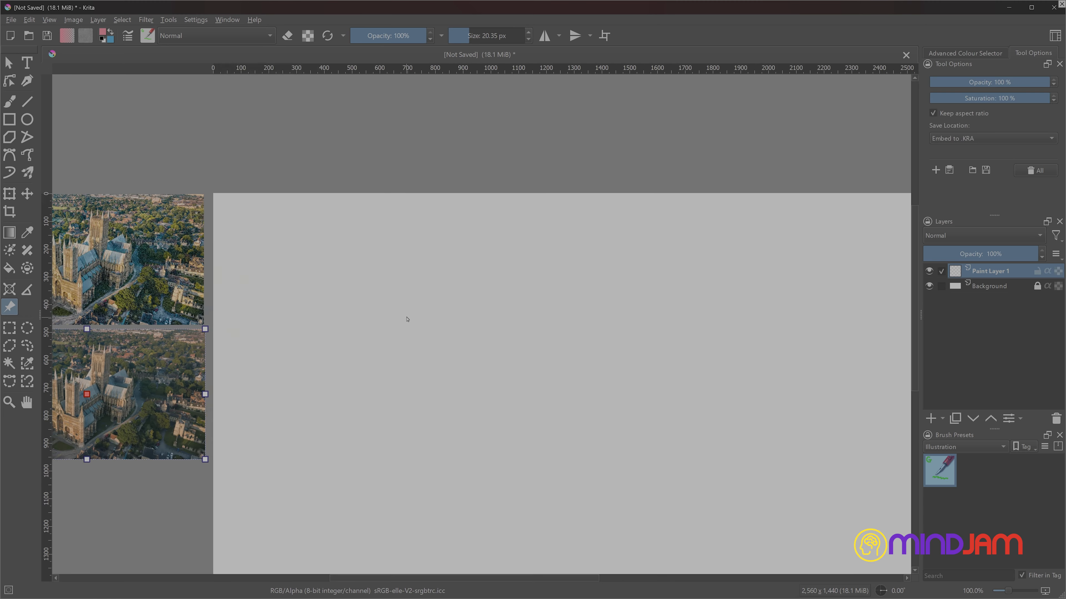
left_click(407, 319)
scroll(401, 330, "down", 1)
left_click_drag(472, 334, 457, 325)
scroll(457, 325, "up", 1)
left_click_drag(547, 330, 478, 292)
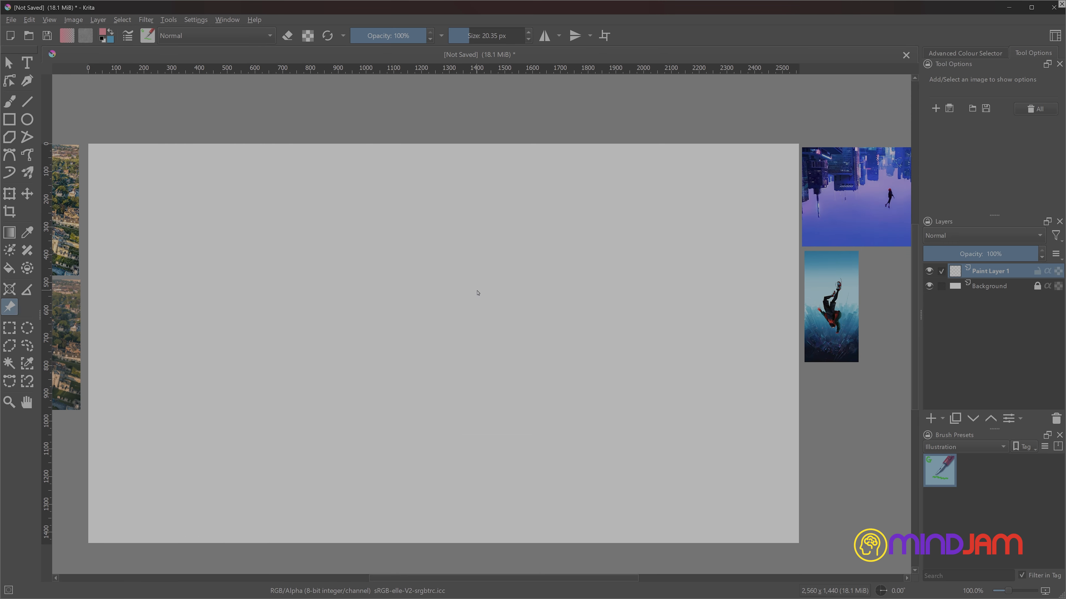
scroll(478, 293, "down", 1)
- Add a file layer named Cathedral that loads the cathedral JPEG from the Krita Files folder with no scaling
left_click(943, 419)
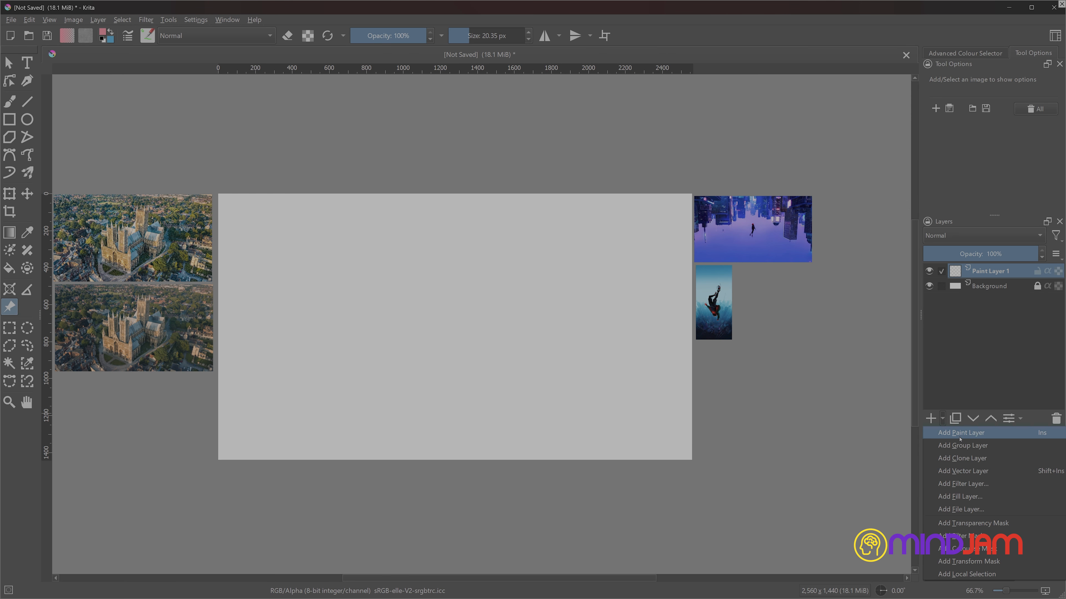
left_click(958, 509)
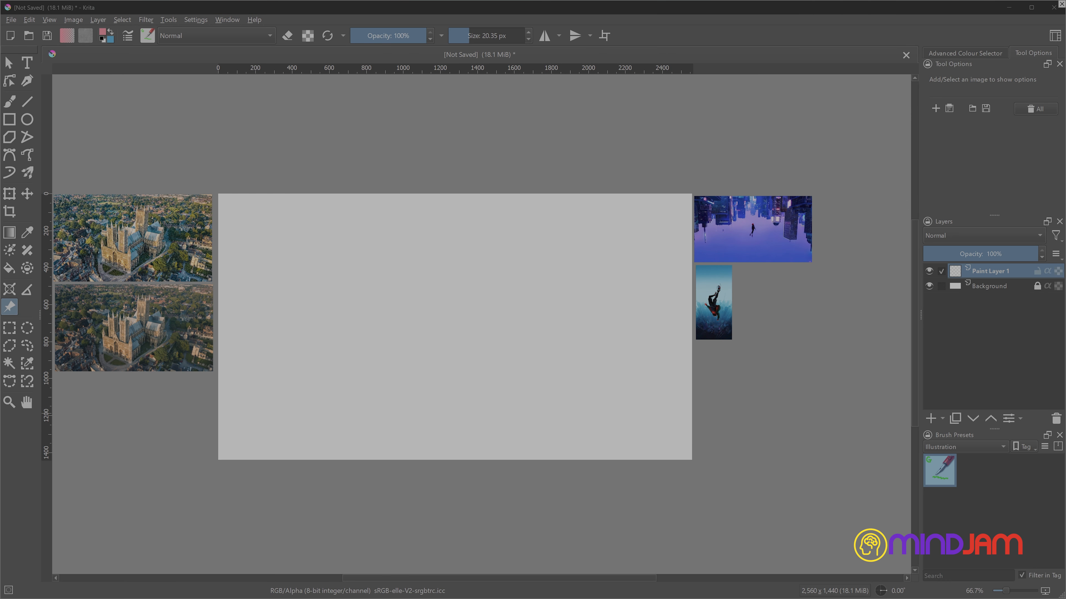
triple_click(550, 241)
type("Cathedral")
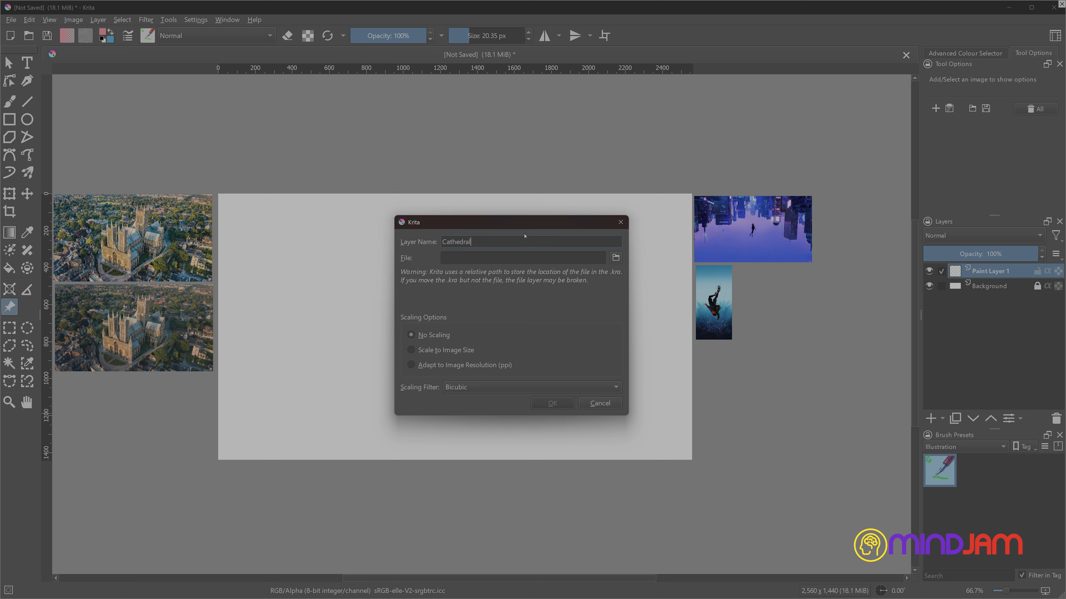
left_click(615, 258)
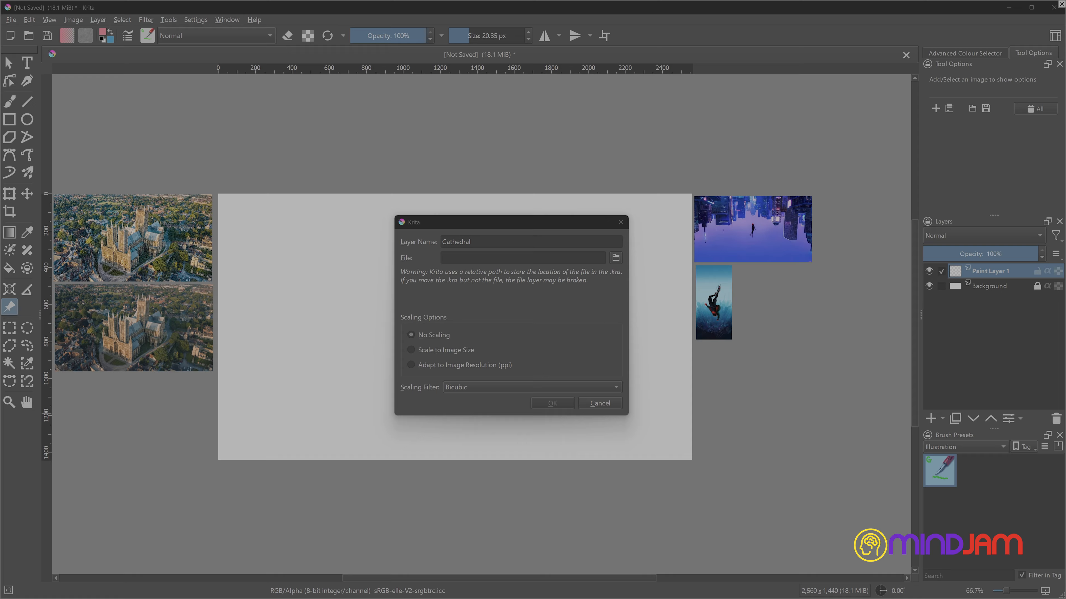
left_click(570, 415)
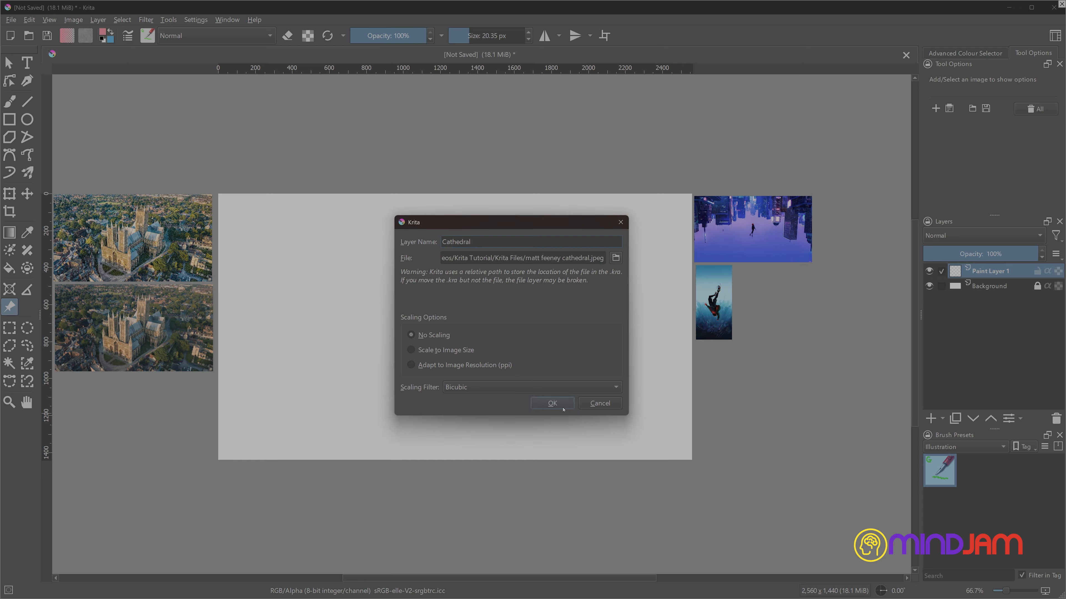
left_click(554, 403)
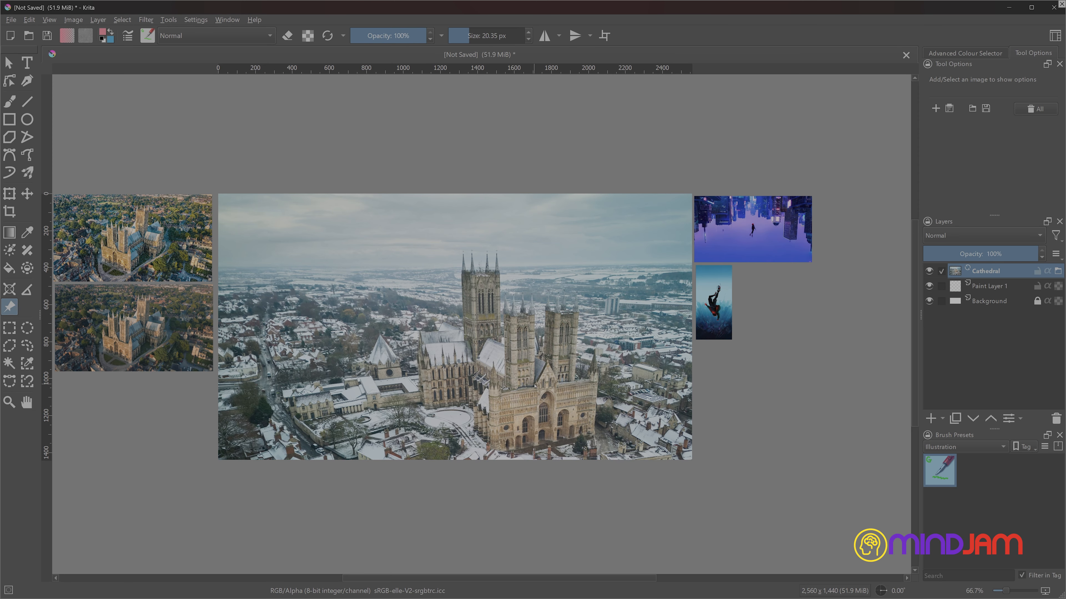
- Delete the empty Paint Layer 1 and make the Cathedral layer active
left_click(985, 289)
left_click(1056, 419)
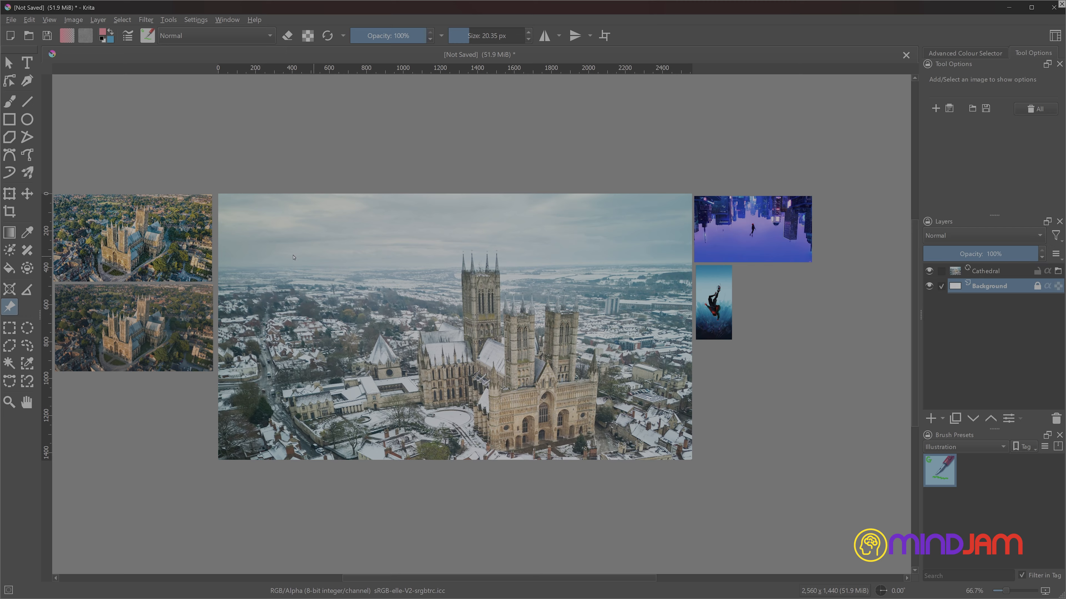
left_click(982, 271)
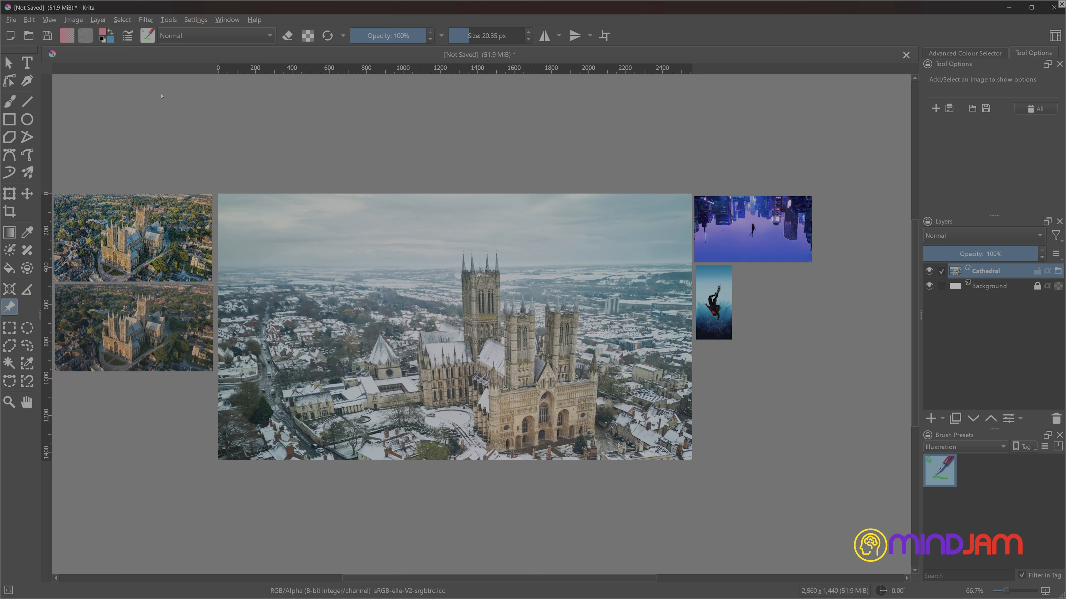
- Check the filters available for the Cathedral file layer and try to transform it
left_click(146, 19)
mouse_move(149, 63)
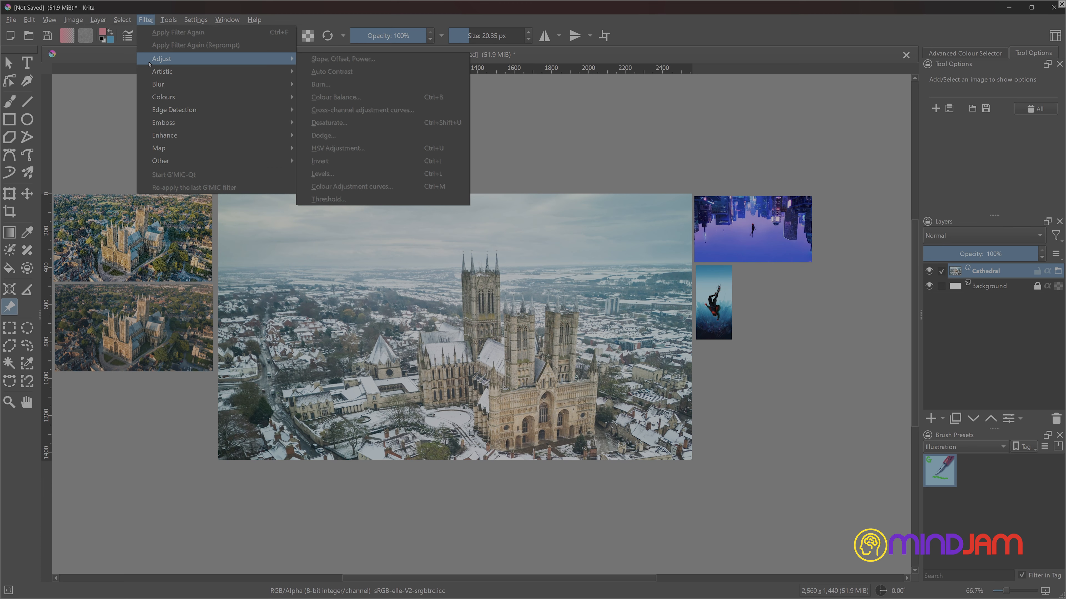
left_click(953, 368)
key("ctrl+t")
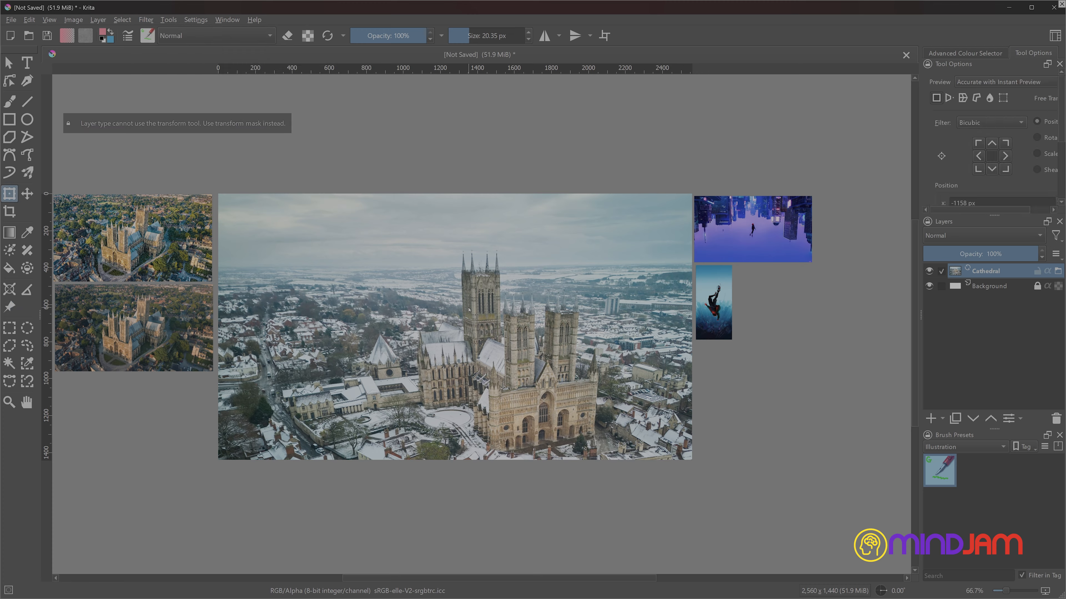
- Move the Cathedral layer up and to the left to bring the building closer to the canvas centre
key("t")
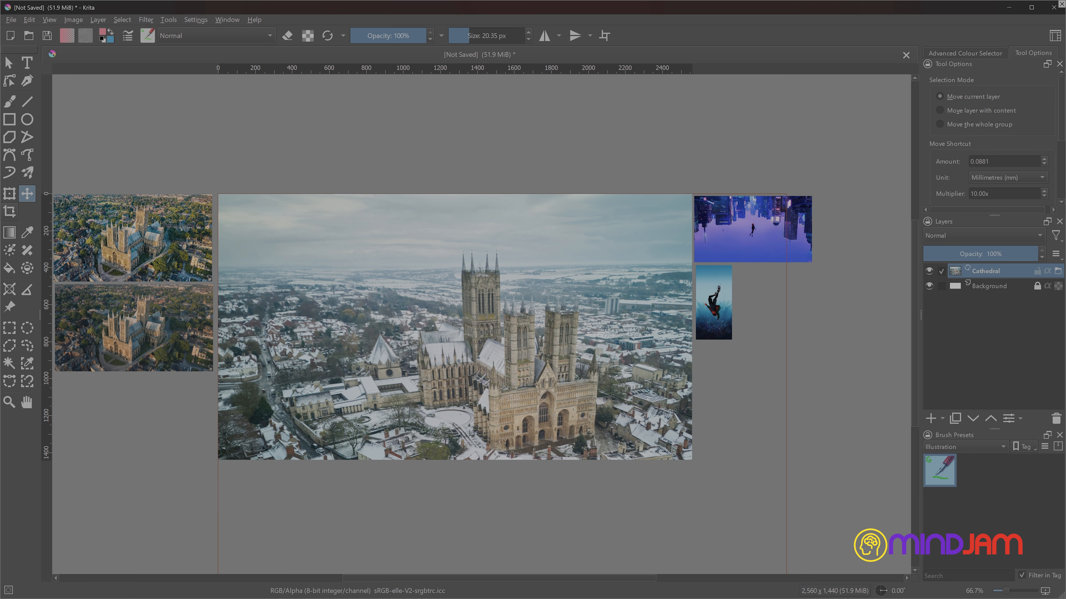
left_click_drag(523, 296, 448, 269)
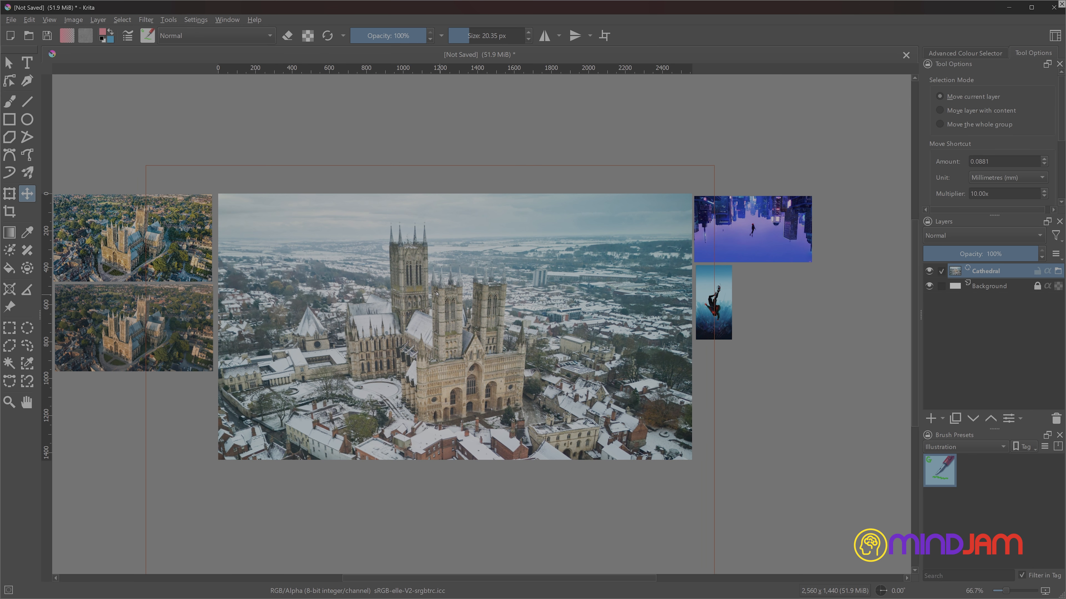
- Recheck the filters for the Cathedral file layer and try the Transform tool on it again
left_click(75, 21)
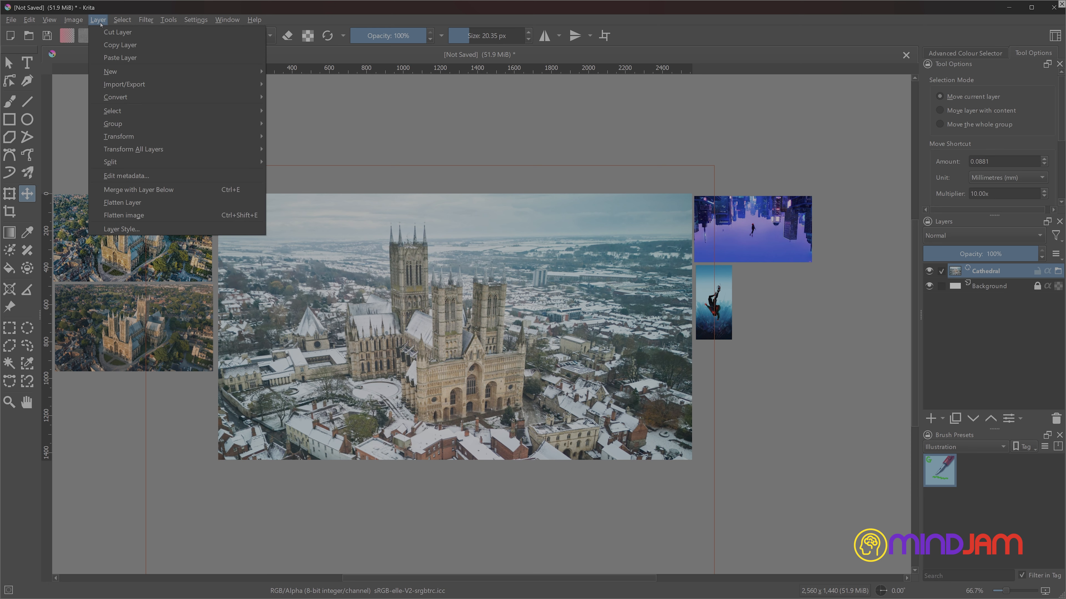
mouse_move(153, 24)
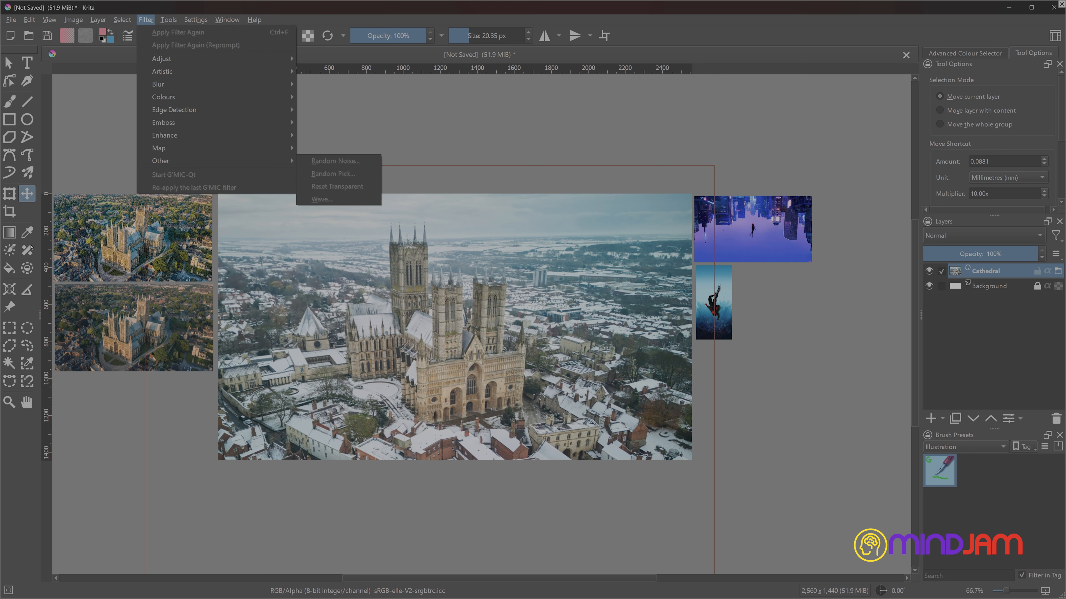
left_click(14, 195)
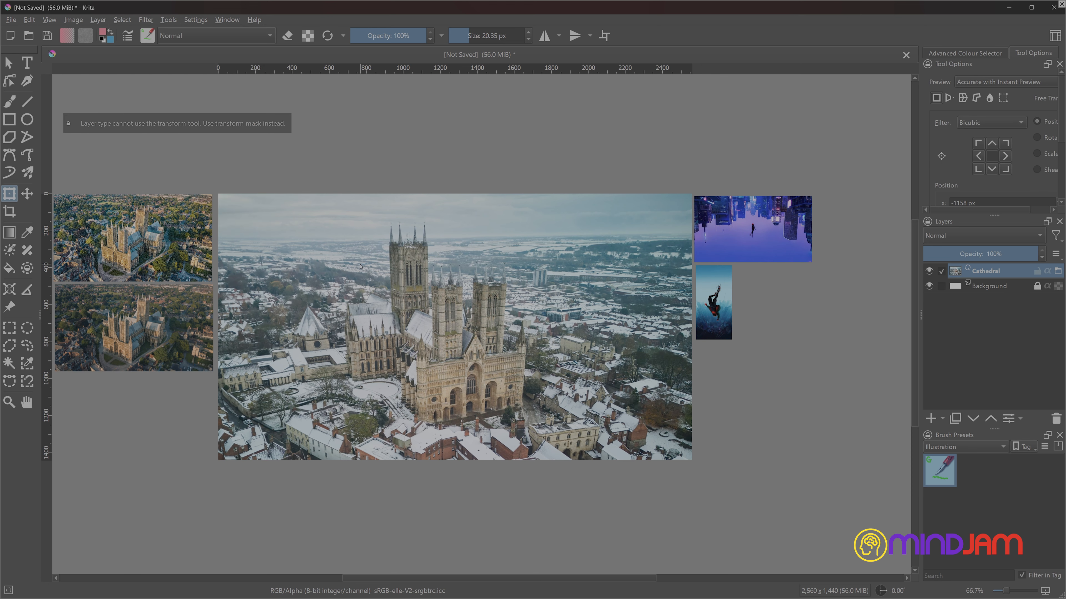
key("t")
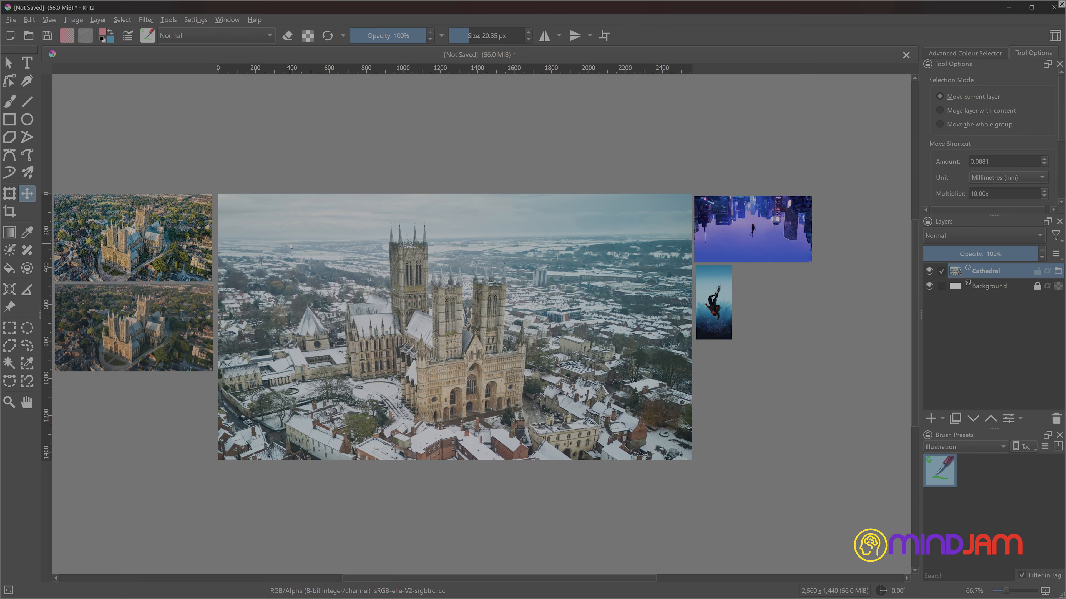
- Convert the Cathedral file layer to a paint layer and nudge it slightly down and left
right_click(1010, 271)
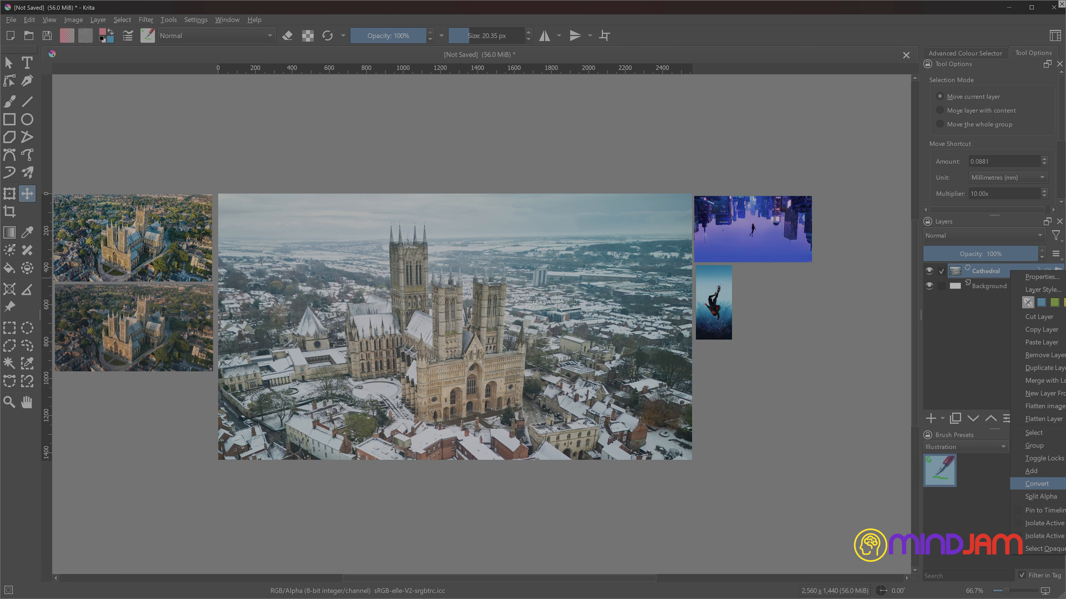
left_click(1064, 483)
left_click_drag(505, 280, 498, 285)
- Start a Colour Balance filter on the Cathedral layer and set the shadows to red -23 and green -31
left_click(146, 19)
mouse_move(187, 60)
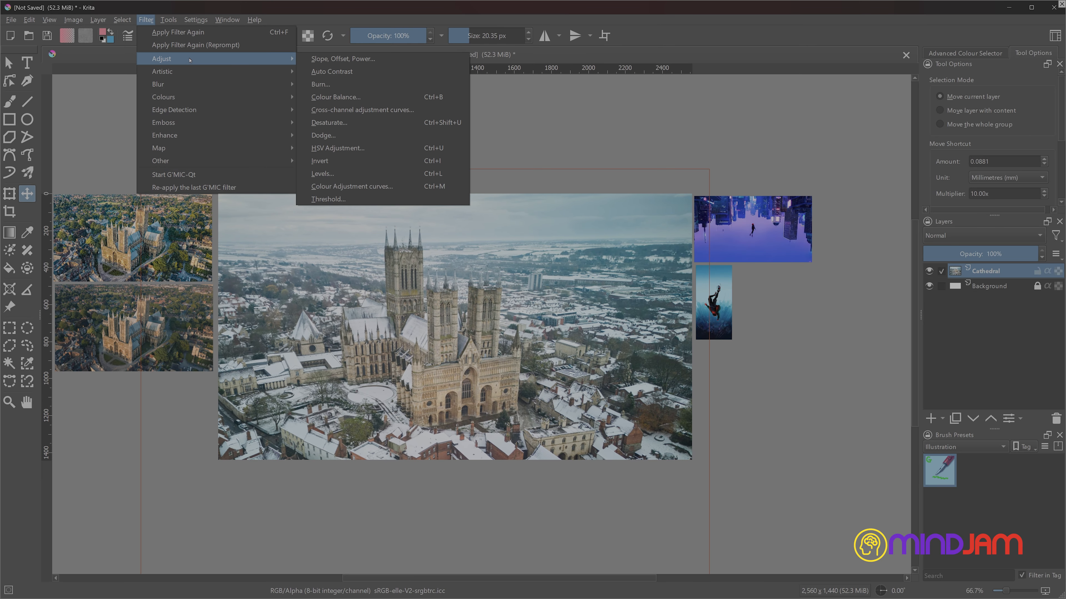
left_click(335, 97)
left_click_drag(520, 260, 861, 213)
mouse_move(846, 344)
left_mouse_down()
mouse_move(923, 345)
mouse_move(776, 345)
mouse_move(844, 348)
left_mouse_up()
mouse_move(846, 275)
left_mouse_down()
mouse_move(789, 276)
mouse_move(848, 278)
left_mouse_up()
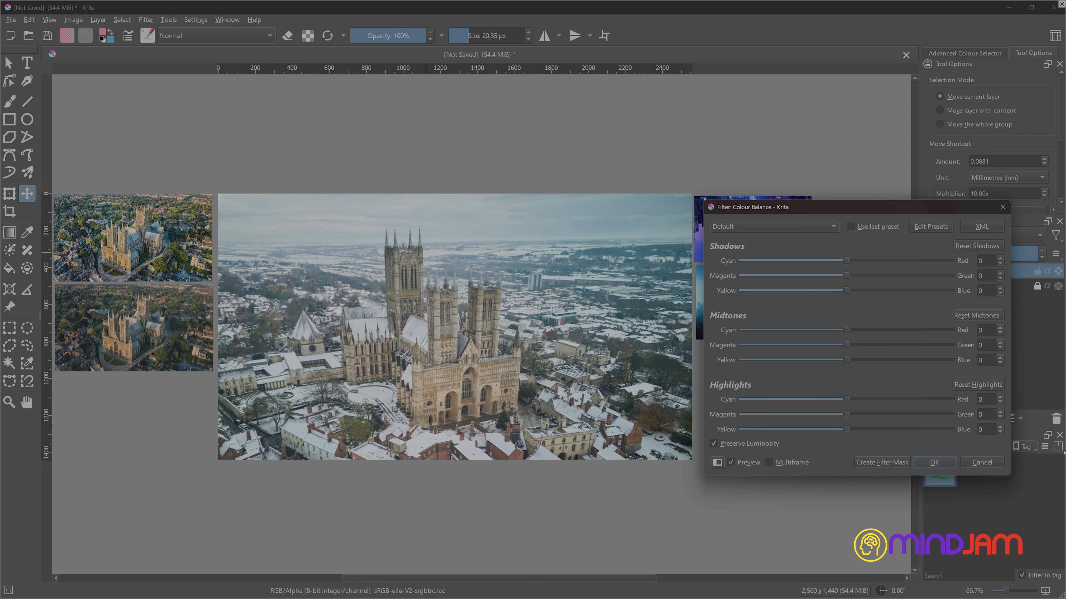
left_click(1000, 418)
left_click(1001, 412)
left_click(714, 443)
mouse_move(846, 415)
left_mouse_down()
mouse_move(816, 416)
mouse_move(847, 418)
left_mouse_up()
left_click_drag(851, 266, 815, 265)
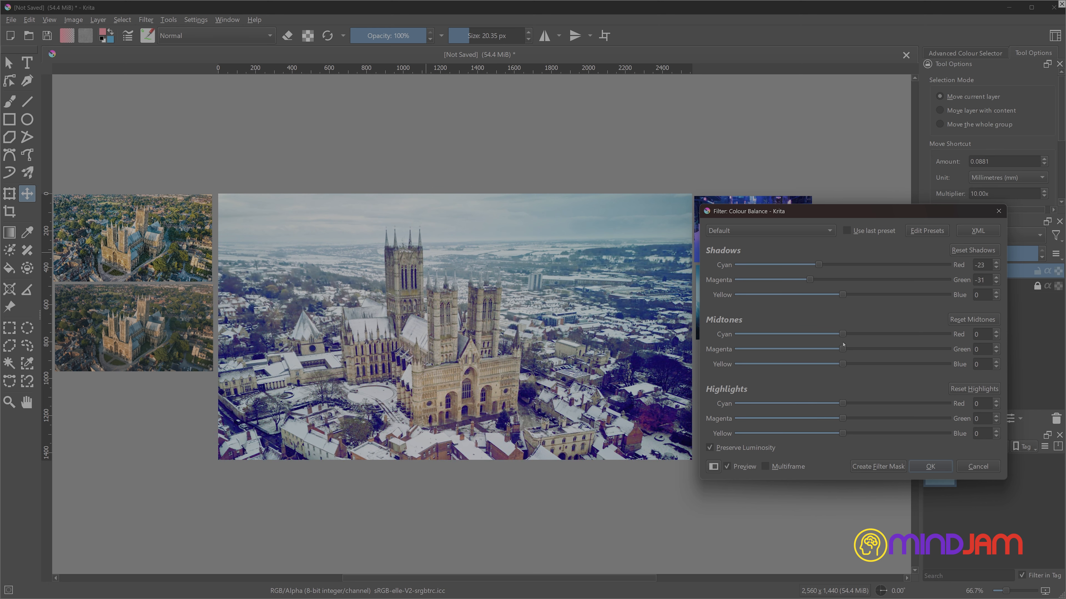
- Try midtones of red 18, green -32, blue -11 and highlights of red -70, green -63, blue 13
mouse_move(844, 349)
left_mouse_down()
mouse_move(819, 351)
mouse_move(832, 364)
left_mouse_up()
mouse_move(837, 434)
left_mouse_down()
mouse_move(821, 434)
mouse_move(866, 403)
mouse_move(825, 419)
left_mouse_up()
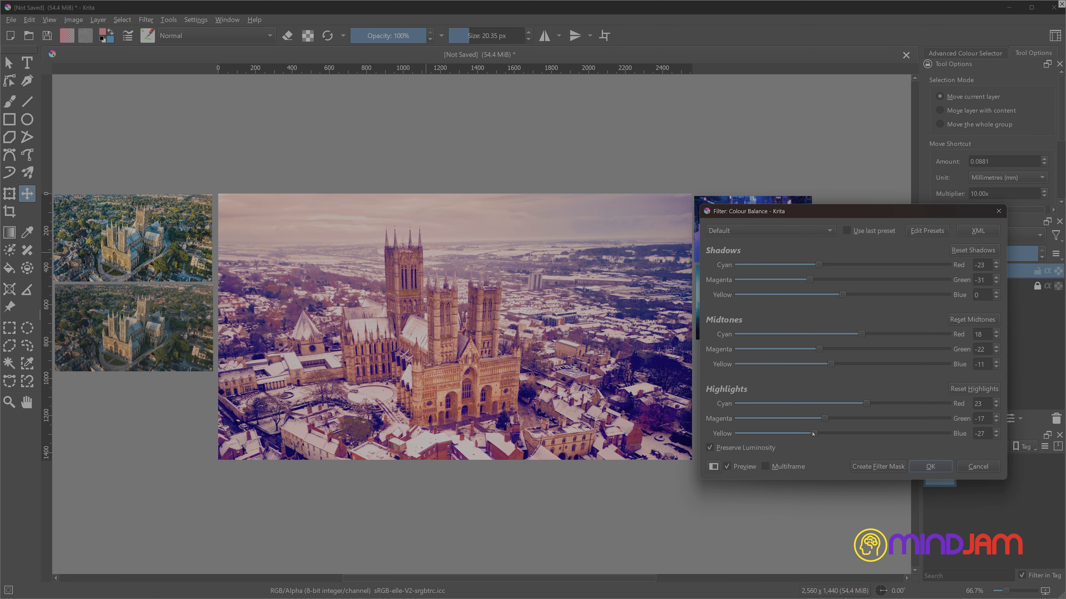
left_click_drag(860, 212, 904, 274)
left_click(909, 467)
left_click_drag(909, 466, 901, 496)
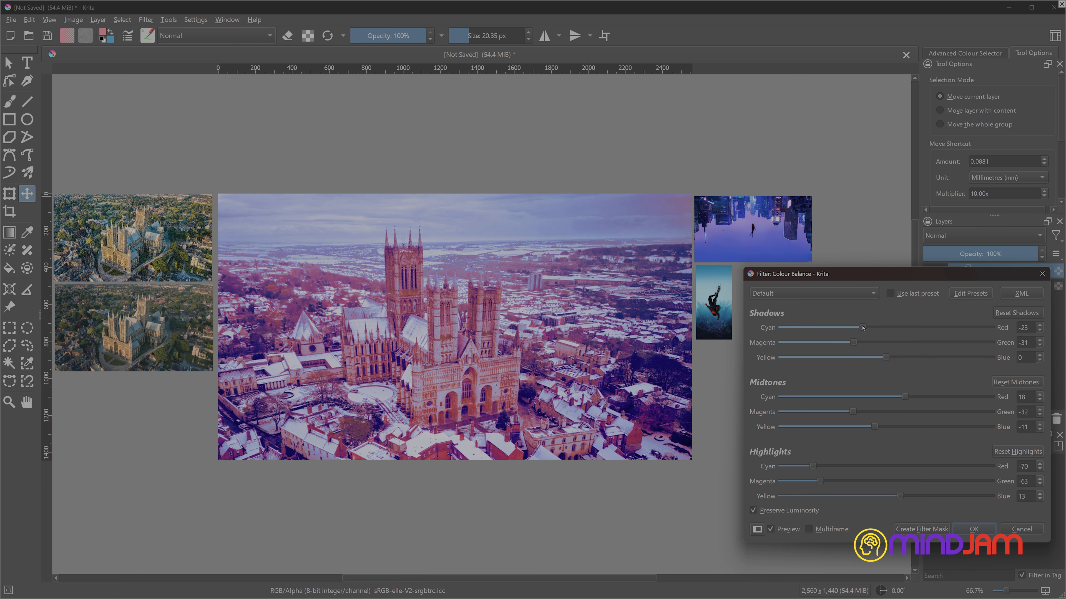
- Set shadows to -56, -41, 70 and midtones to -21, -75, 34, shift the highlights toward magenta and blue, and apply the colour balance
left_click_drag(864, 328, 963, 360)
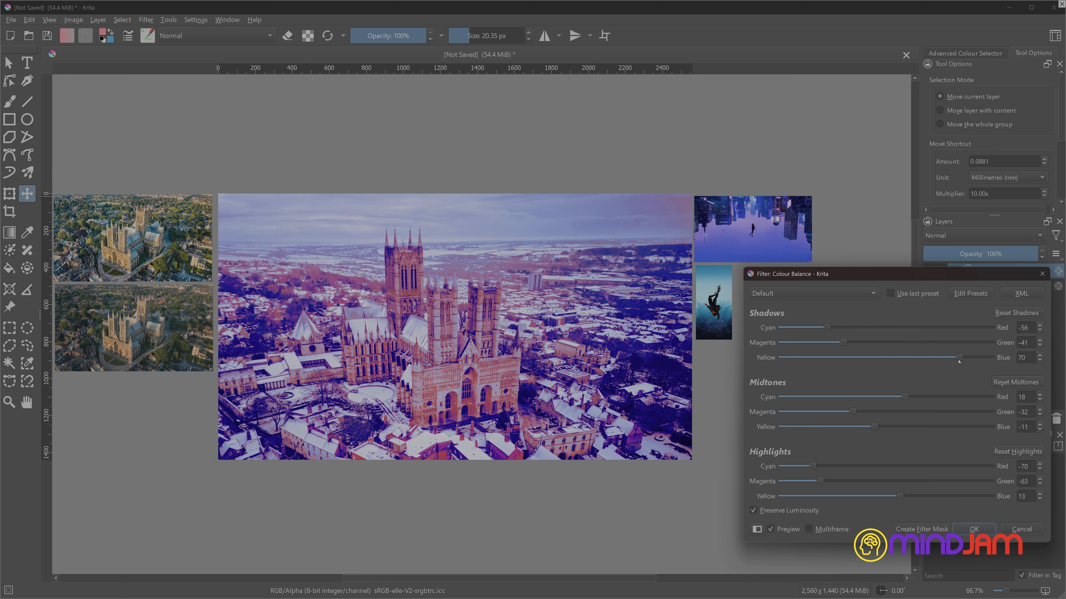
left_click_drag(883, 429, 807, 413)
mouse_move(812, 466)
left_mouse_down()
mouse_move(856, 466)
mouse_move(815, 483)
left_mouse_up()
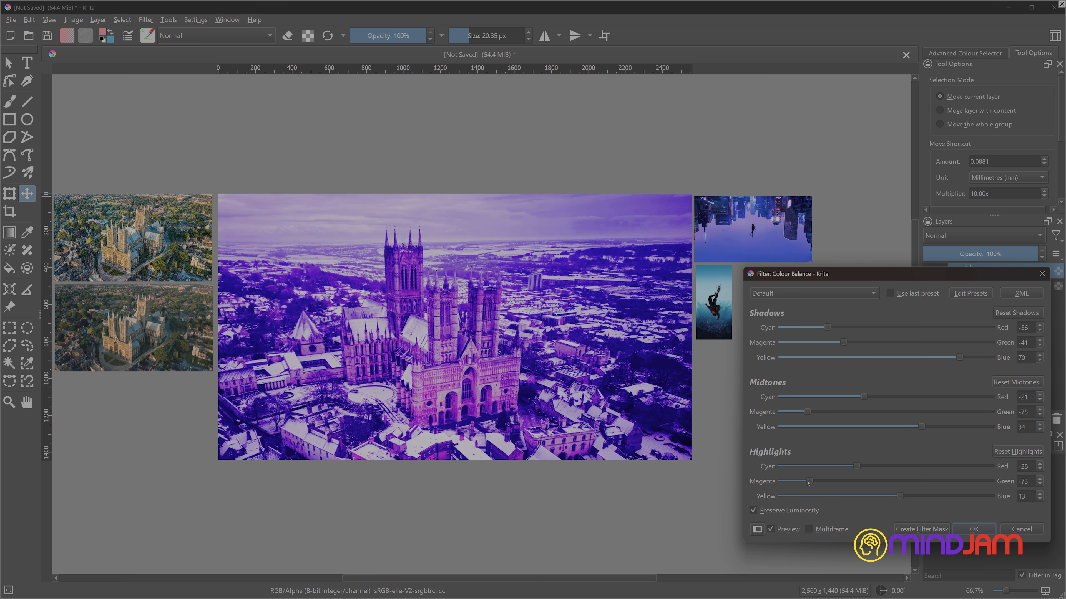
left_click_drag(899, 496, 924, 503)
key("Return")
- Apply Levels to the Cathedral layer with an input gamma of 0.817, a raised input black point and lowered white points
left_click(145, 19)
mouse_move(168, 59)
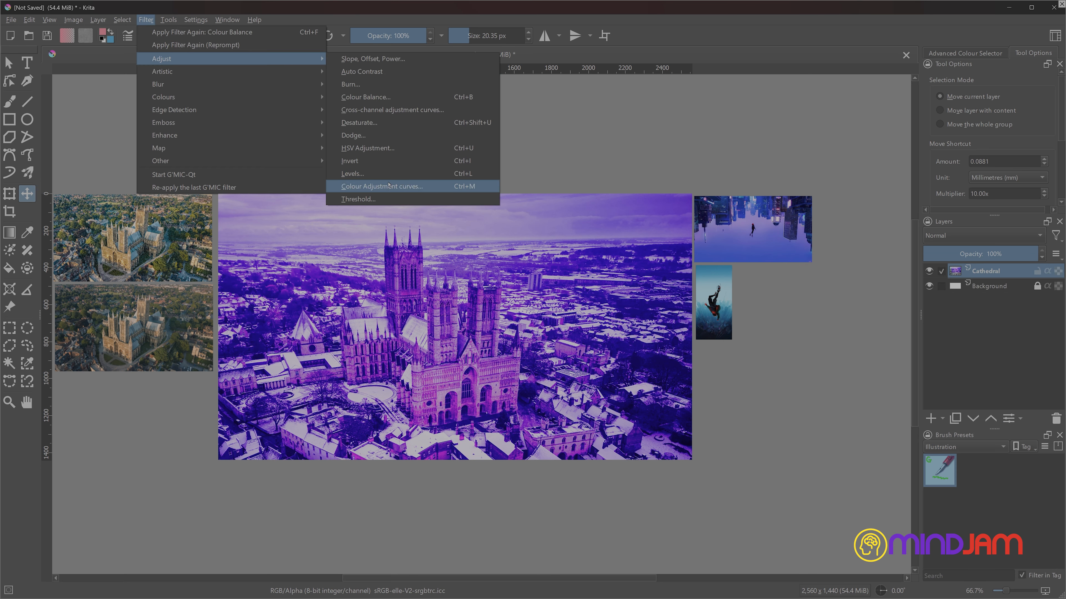
left_click(390, 173)
left_click_drag(1033, 474, 999, 476)
mouse_move(752, 474)
left_mouse_down()
mouse_move(809, 476)
mouse_move(753, 475)
left_mouse_up()
left_click_drag(998, 475, 983, 474)
left_click_drag(892, 419, 914, 420)
mouse_move(1033, 420)
left_mouse_down()
mouse_move(994, 420)
mouse_move(1014, 419)
left_mouse_up()
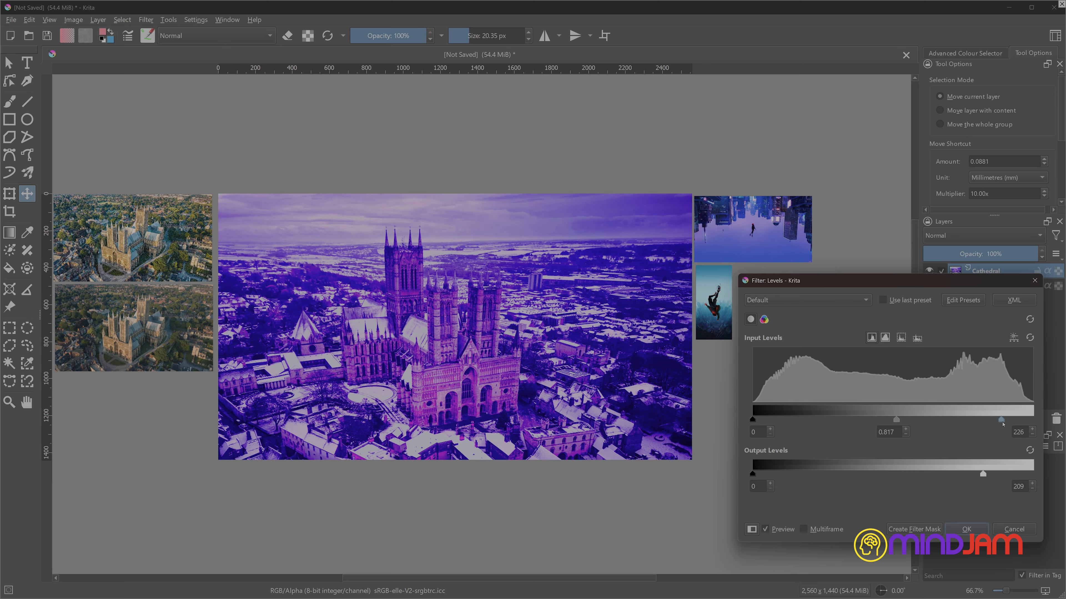
left_click_drag(752, 419, 790, 420)
left_click_drag(983, 474, 1025, 476)
left_click(966, 529)
- Preview the different Desaturate methods on the Cathedral layer and discard the filter
left_click(145, 19)
mouse_move(176, 72)
left_click(365, 124)
left_click(757, 356)
left_click(756, 370)
left_click(757, 383)
left_click(757, 397)
left_click(756, 411)
left_click(756, 342)
left_click(1013, 529)
- Preview the Threshold filter on the Cathedral layer with a threshold level of 51 and discard it
left_click(145, 20)
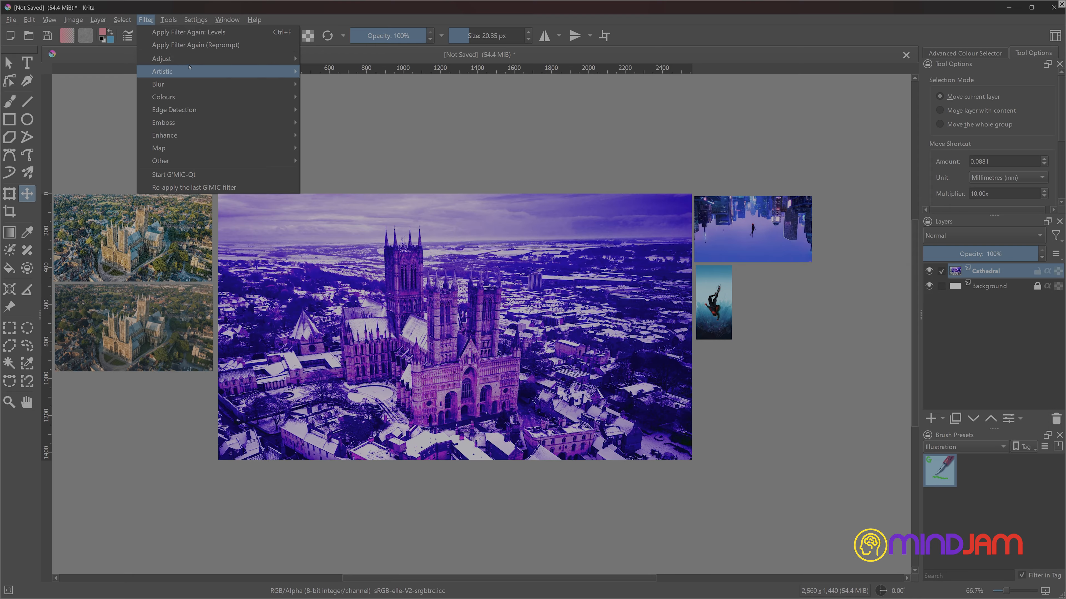
mouse_move(189, 60)
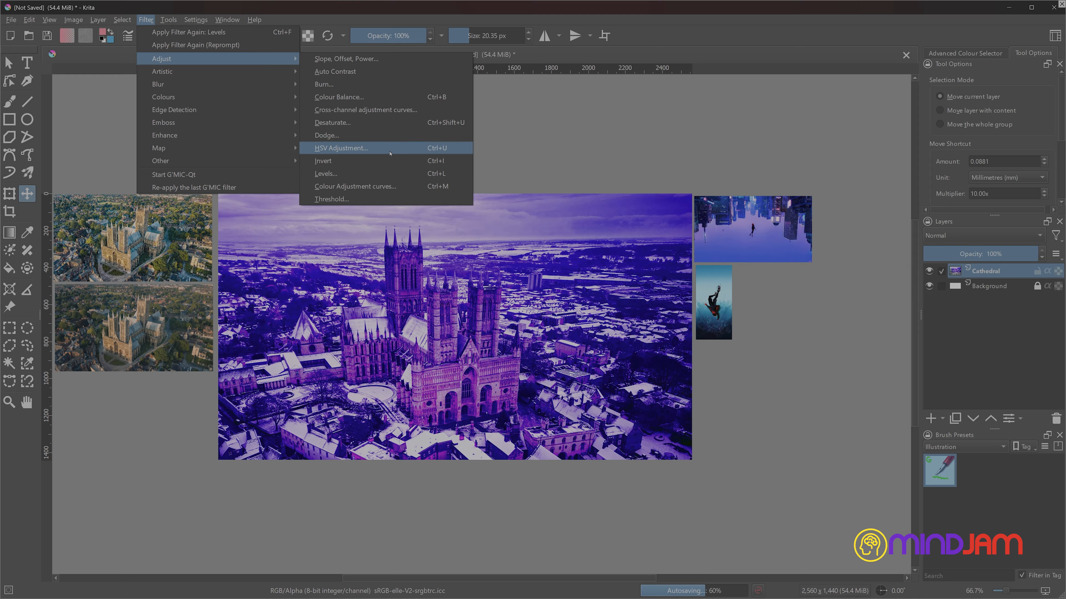
left_click(331, 199)
left_click_drag(891, 415, 920, 414)
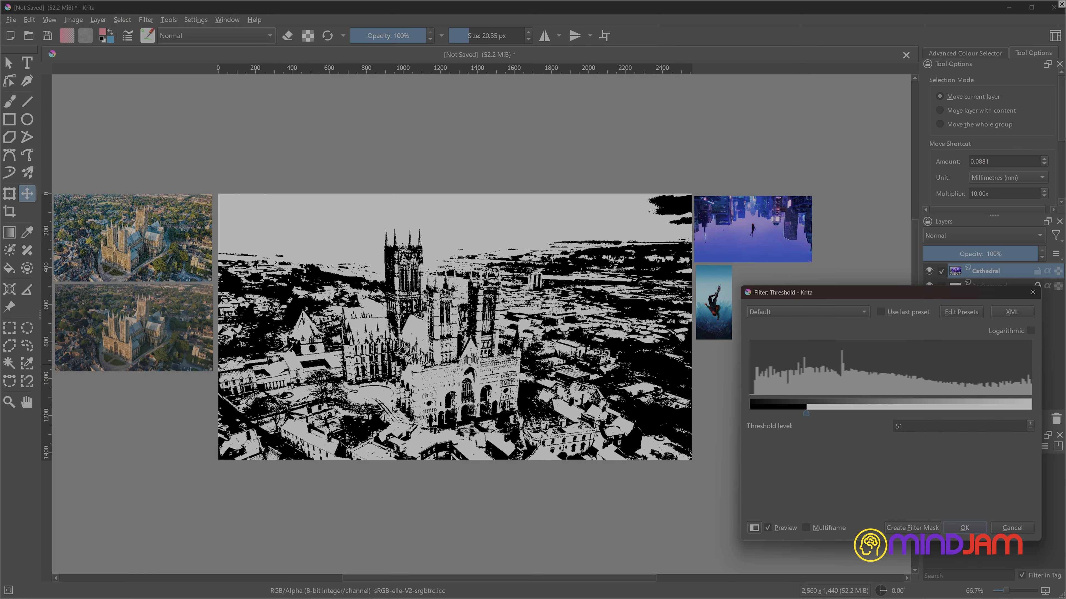
left_click(1012, 527)
- Fine-tune the Cathedral layer's colours with an HSV/HSL adjustment in Hue/Saturation/Lightness mode and apply it
left_click(146, 20)
left_click(331, 140)
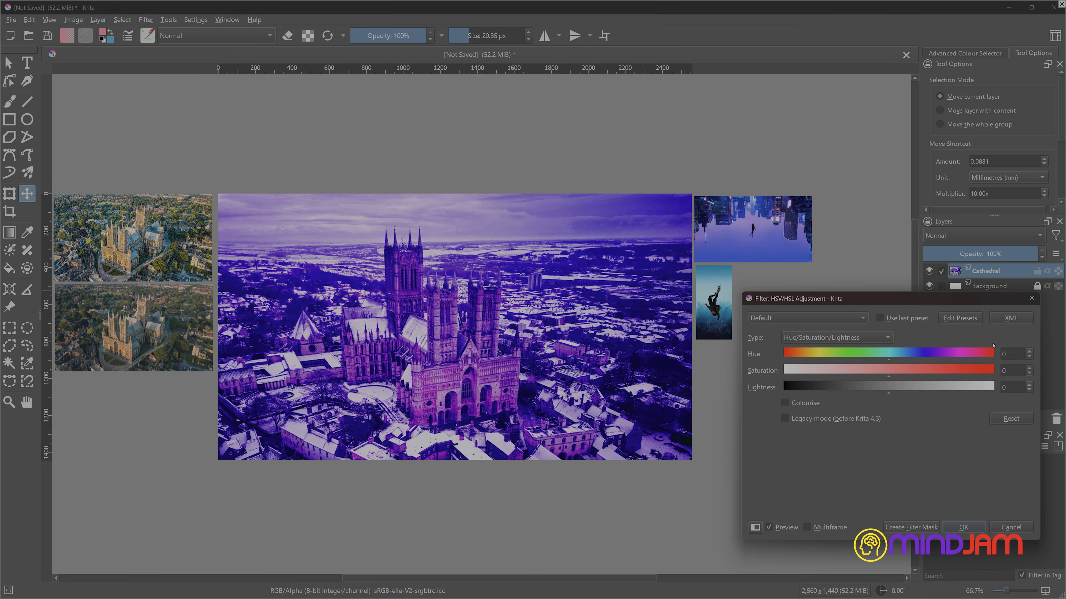
left_click_drag(881, 336, 888, 370)
left_click(956, 502)
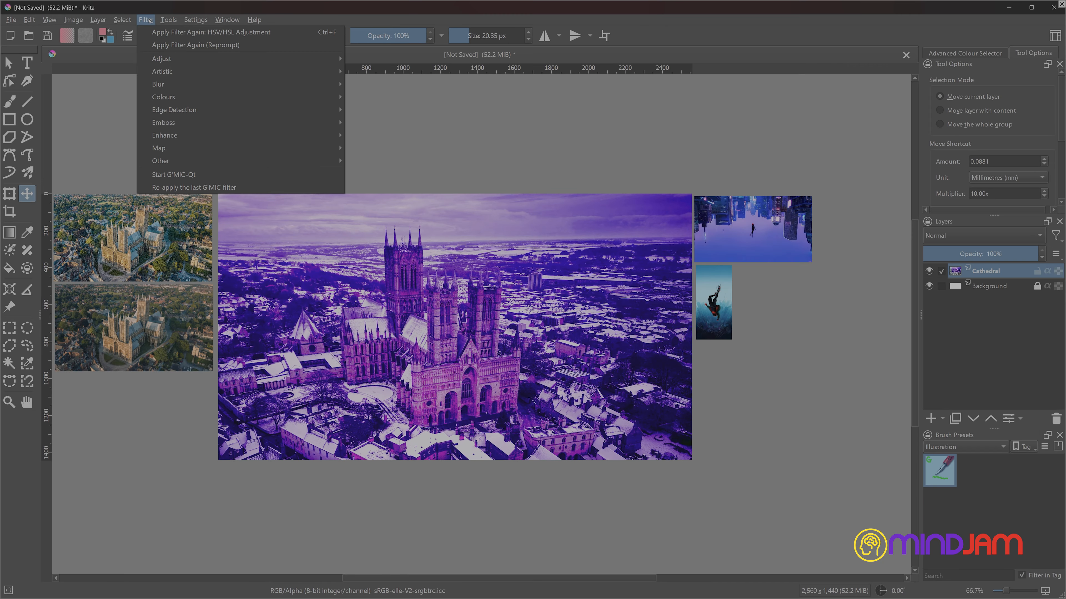
- Start a colour adjustment curve on the Cathedral layer and try out its midpoint, white point and black point on the RGBA channel
left_click(145, 20)
mouse_move(212, 72)
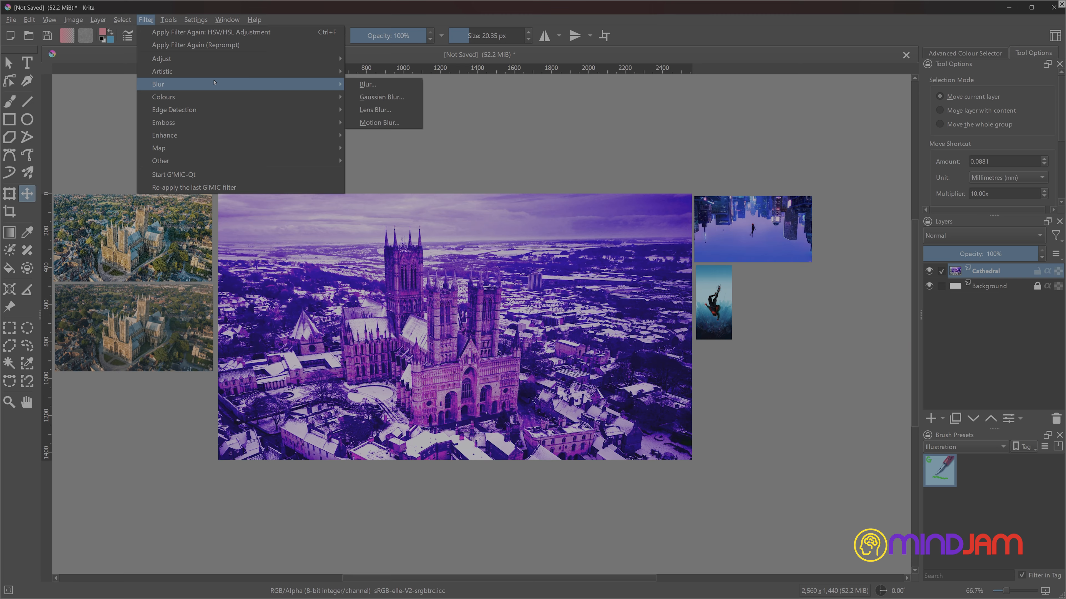
mouse_move(218, 136)
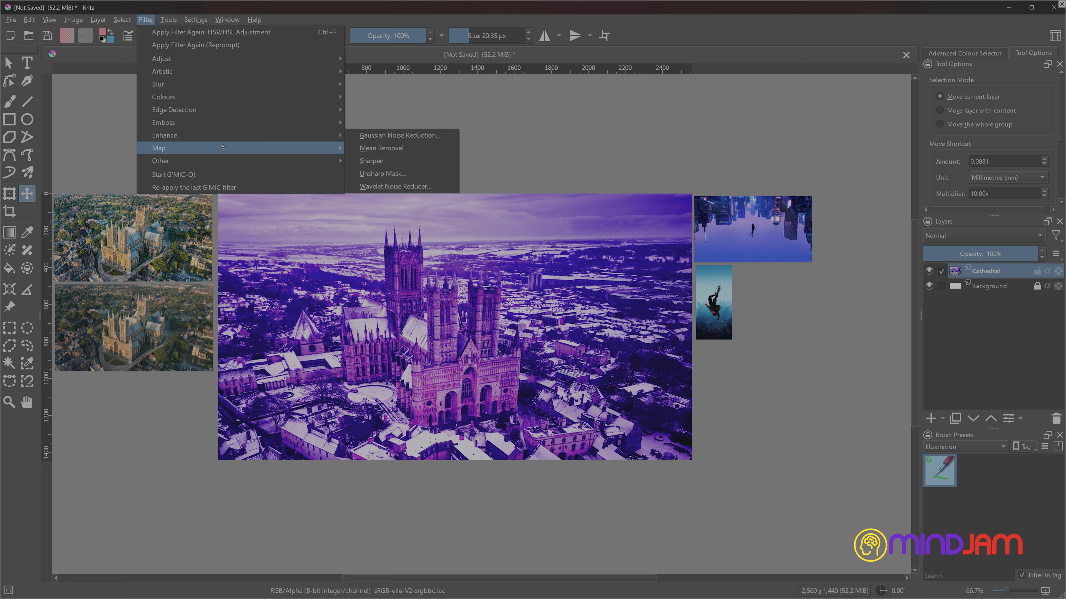
mouse_move(235, 59)
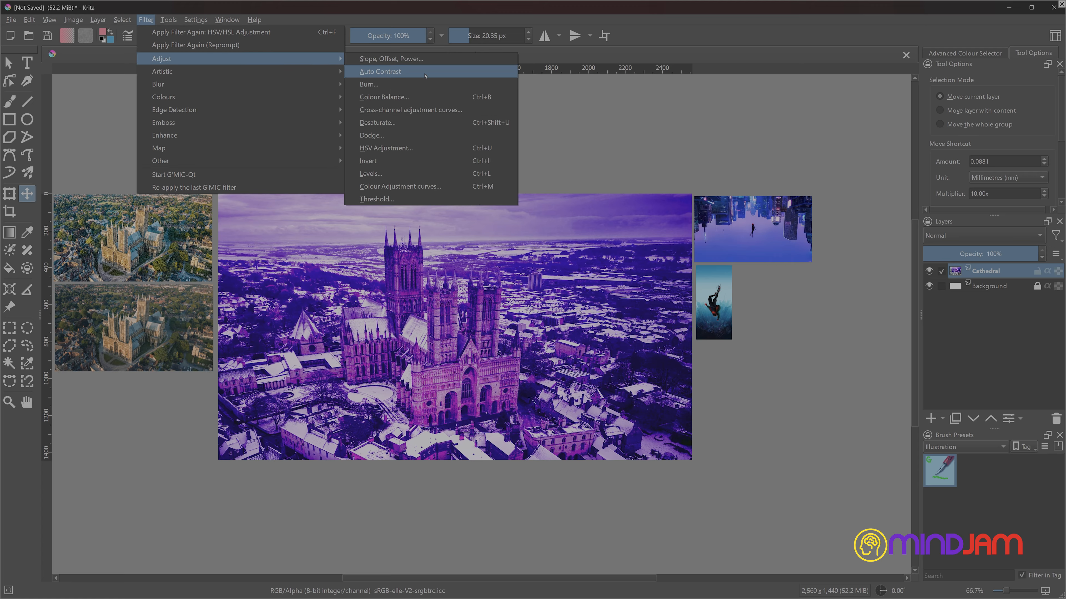
left_click(450, 187)
left_click_drag(880, 407, 911, 426)
left_click_drag(1012, 336, 992, 335)
left_click_drag(765, 473, 846, 474)
left_click_drag(910, 422, 896, 412)
left_click_drag(846, 474, 771, 484)
- Bend the RGBA curve downwards with a low shadow point and a point at input 179, output 116, and apply the colour adjustment
left_click_drag(894, 414, 872, 445)
mouse_move(926, 398)
left_mouse_down()
mouse_move(916, 373)
mouse_move(933, 365)
mouse_move(954, 380)
mouse_move(907, 405)
left_mouse_up()
left_click_drag(873, 445, 847, 460)
left_click_drag(906, 405, 906, 399)
left_click_drag(917, 414, 939, 411)
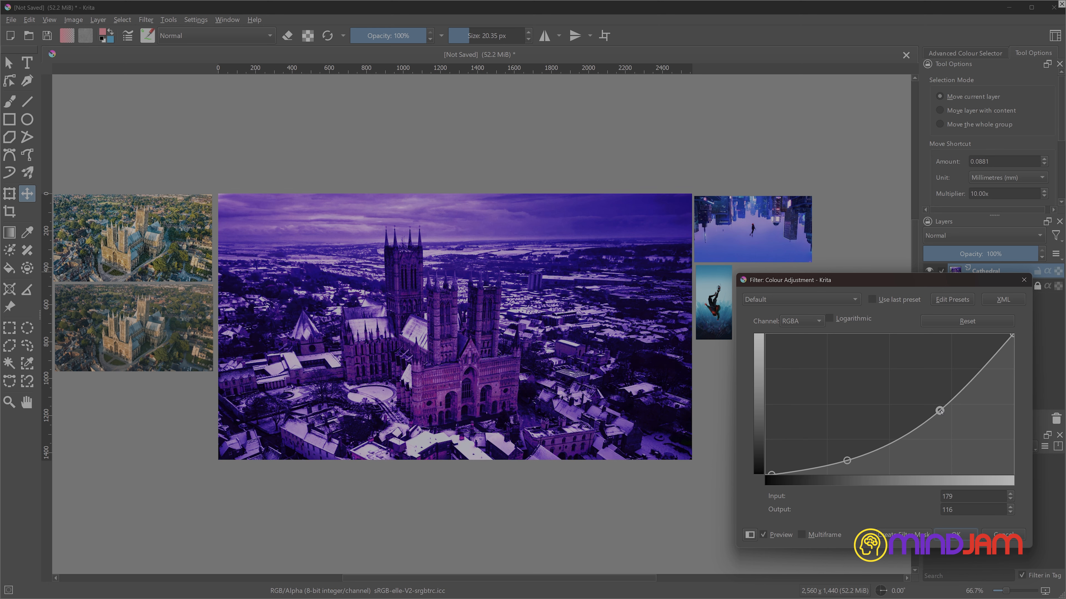
key("Return")
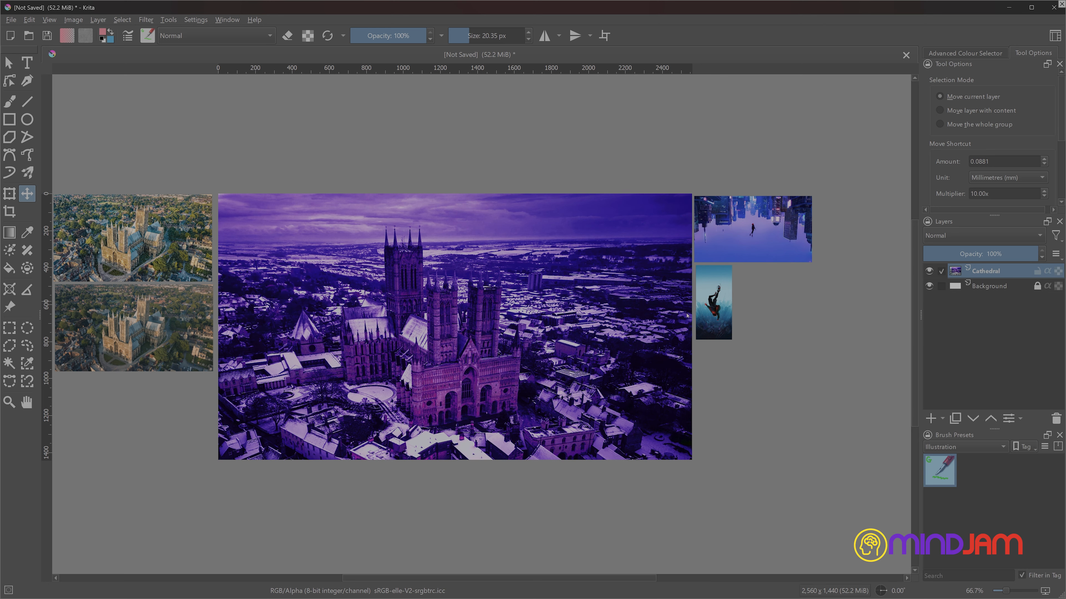
- Duplicate the Cathedral layer and try different blending modes on the copy, including Darken
left_click(1009, 370)
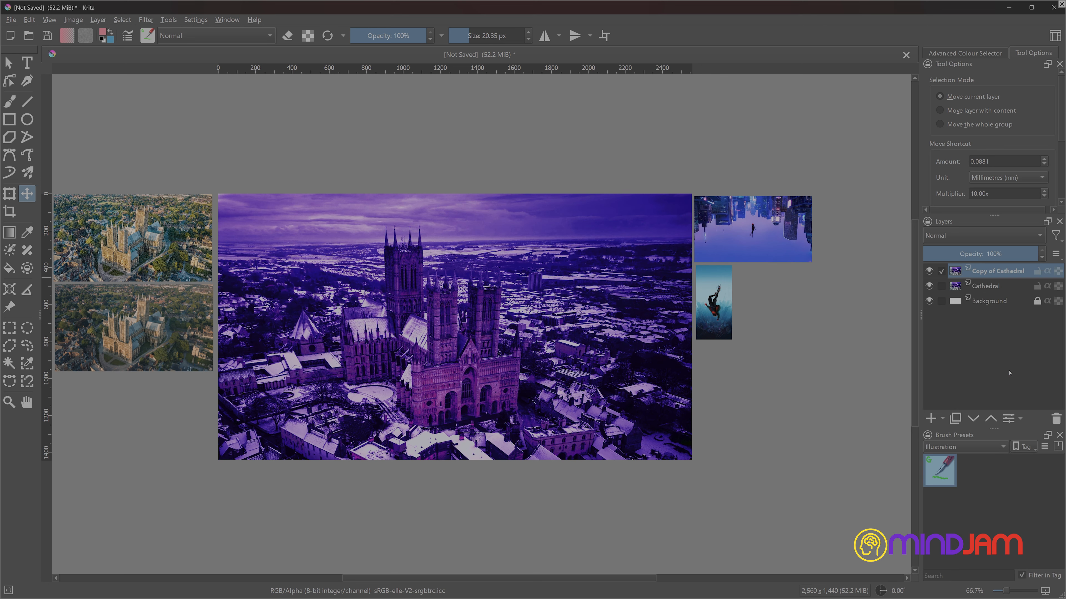
left_click(986, 239)
left_click(975, 148)
left_click(975, 237)
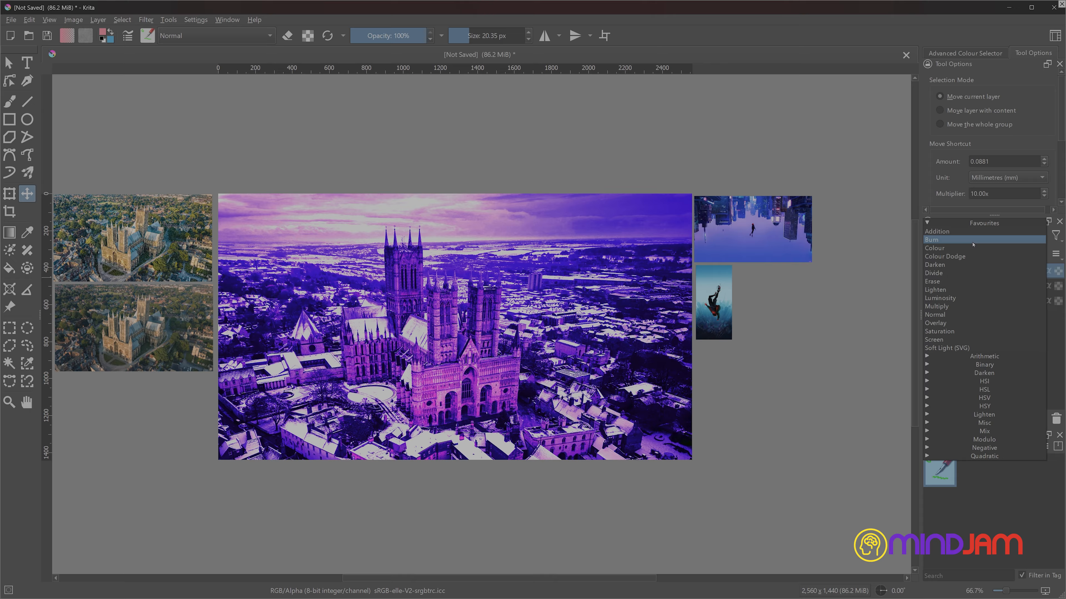
left_click(977, 238)
left_click(975, 238)
left_click(975, 238)
left_click(975, 238)
left_click(975, 239)
left_click(974, 239)
left_click(974, 239)
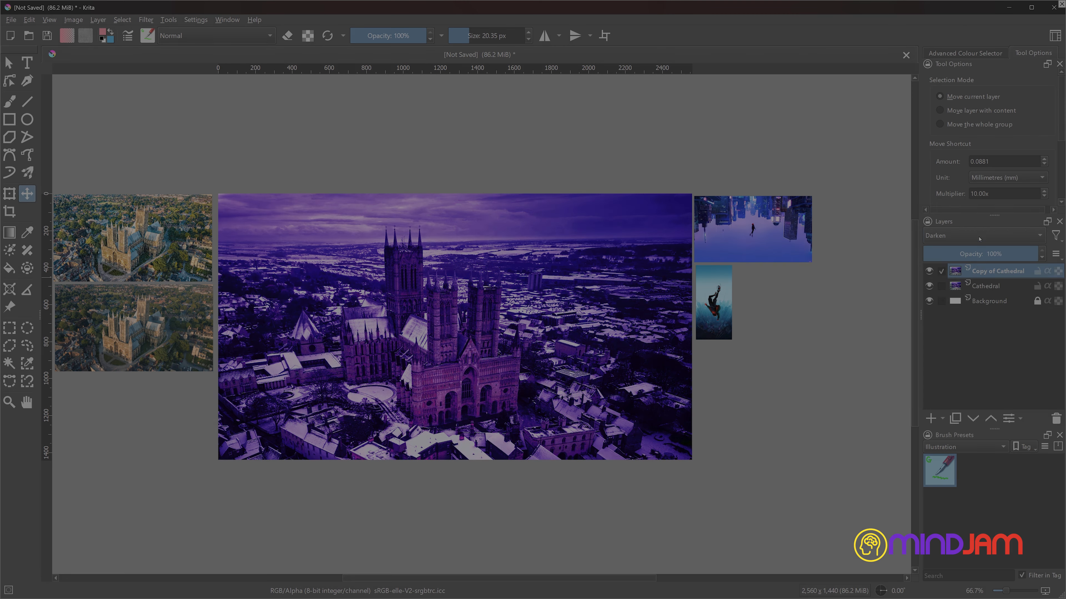
left_click(974, 240)
left_click(972, 240)
left_click(972, 240)
left_click(972, 241)
left_click(972, 241)
left_click(972, 242)
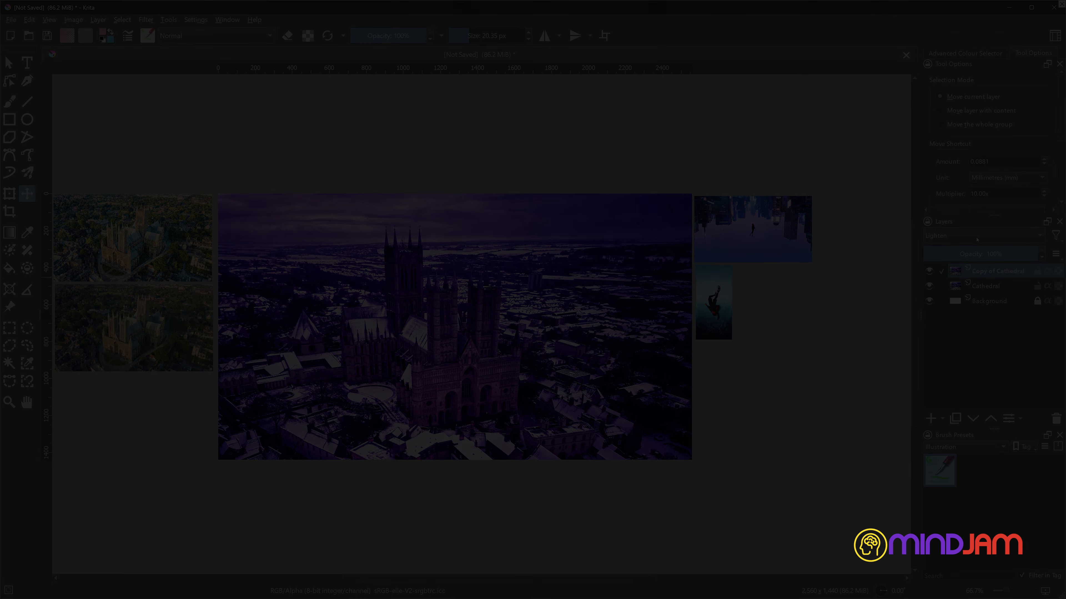